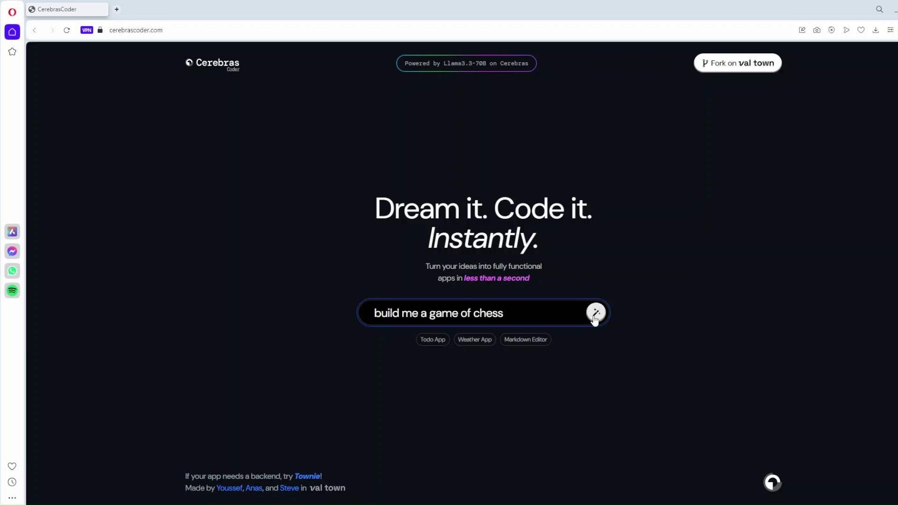
Step: Generate a chess game from 'build me a game of chess' and view its board preview
left_click(596, 313)
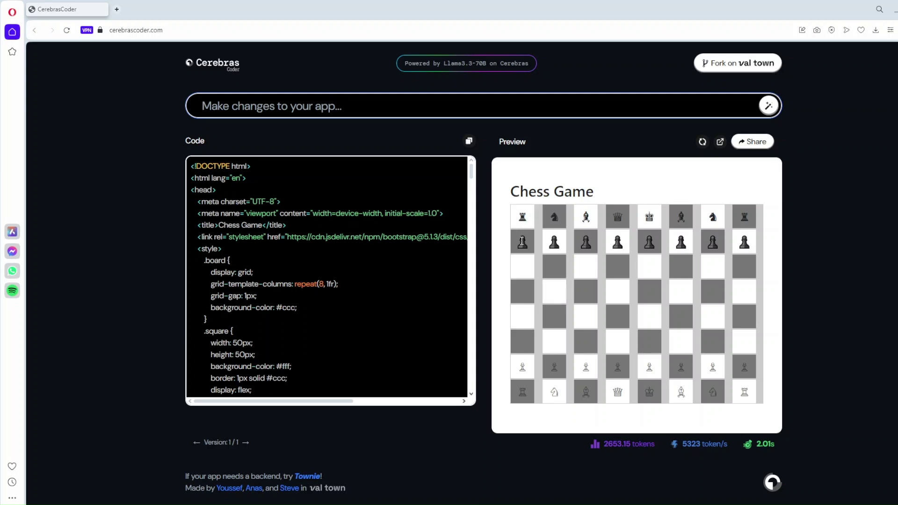
left_click_drag(745, 242, 528, 271)
left_click(529, 270)
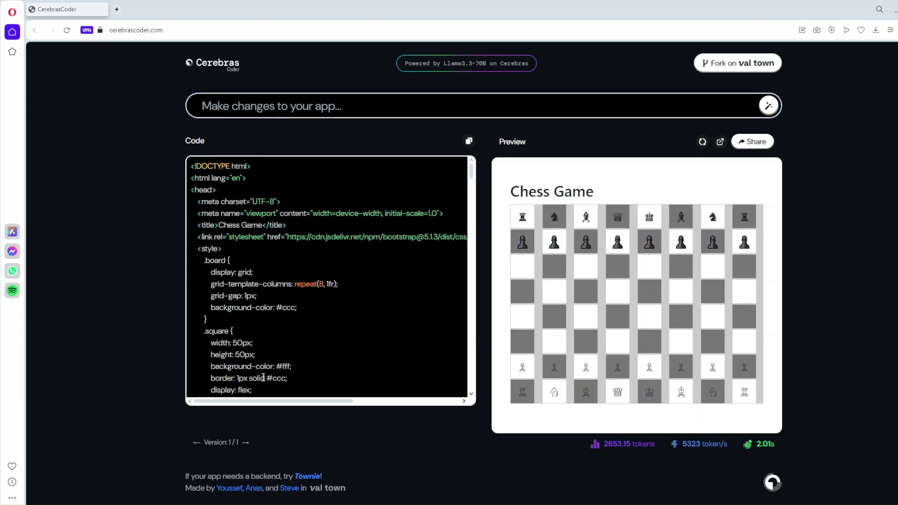
Step: Generate 'Build a snake and ladder game' and roll the die twice, reaching position 18
left_click(350, 107)
type("Bu")
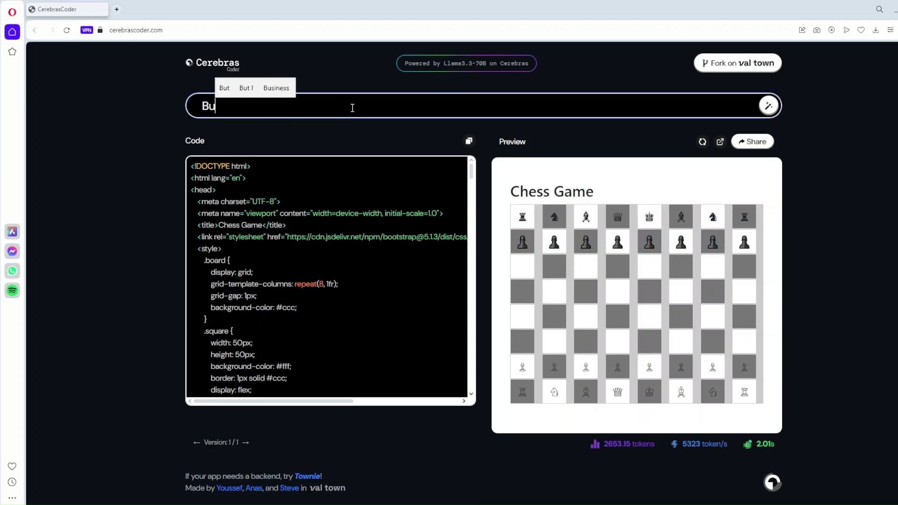
type("ild a s")
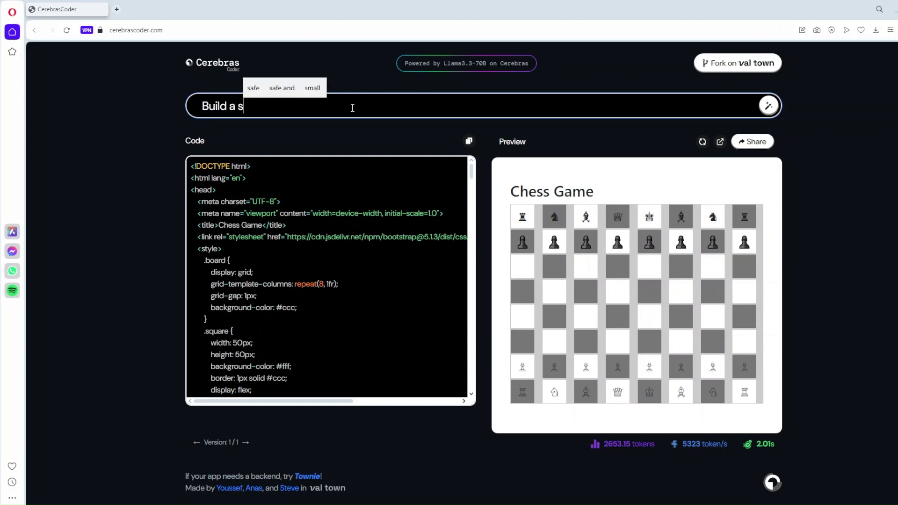
type("nake and ladder g")
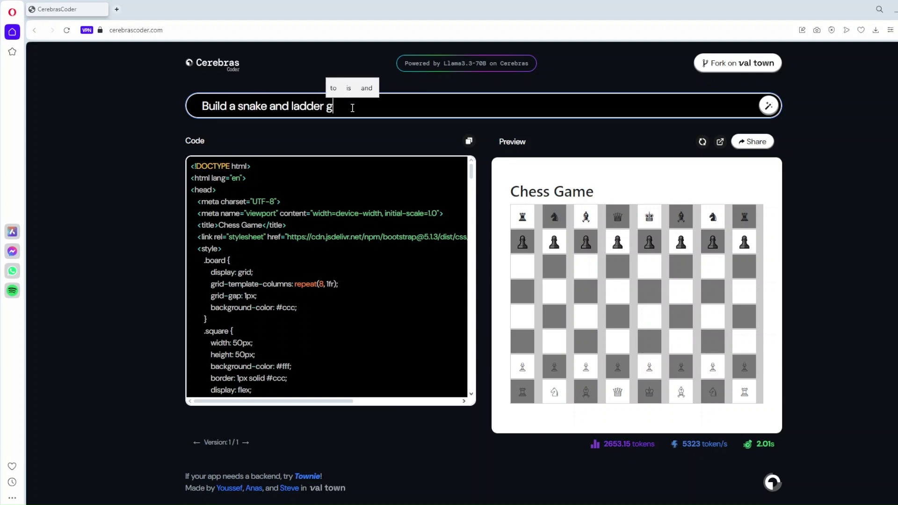
type("ame")
left_click(768, 106)
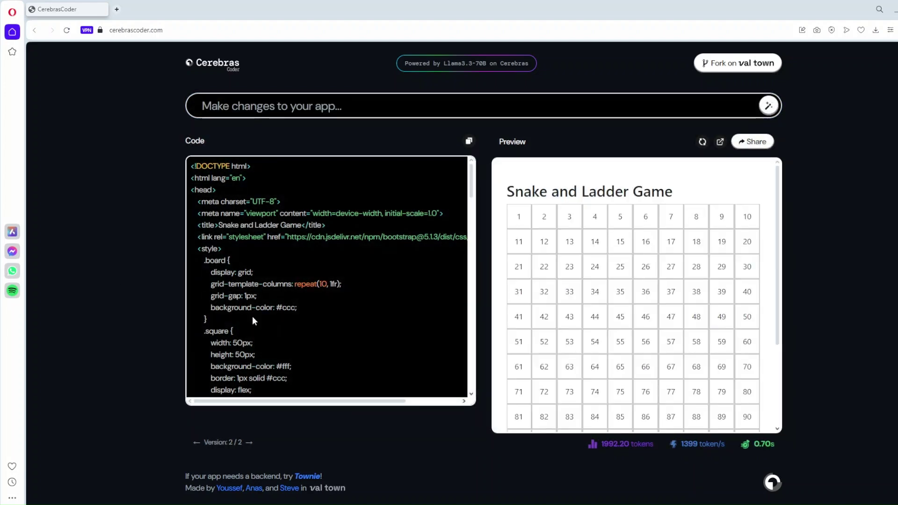
scroll(573, 289, "down", 3)
scroll(574, 289, "down", 1)
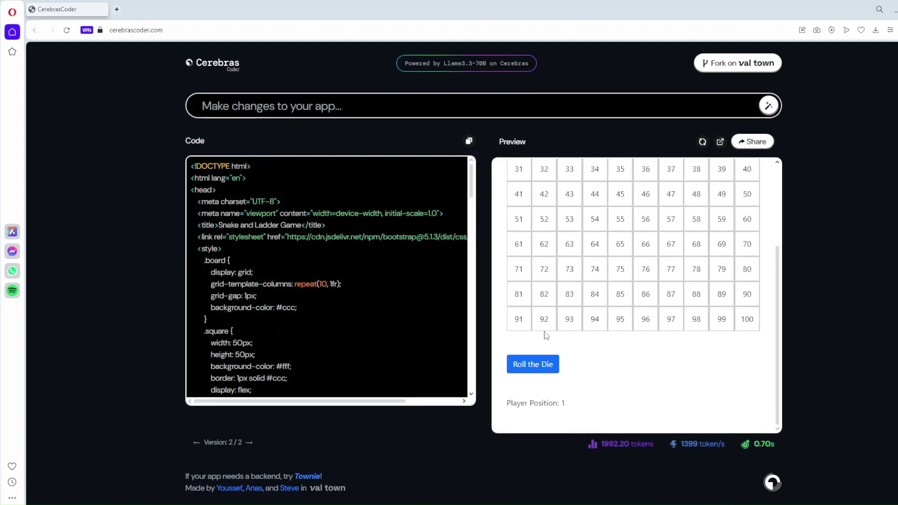
left_click(532, 365)
scroll(530, 344, "up", 4)
scroll(530, 340, "up", 1)
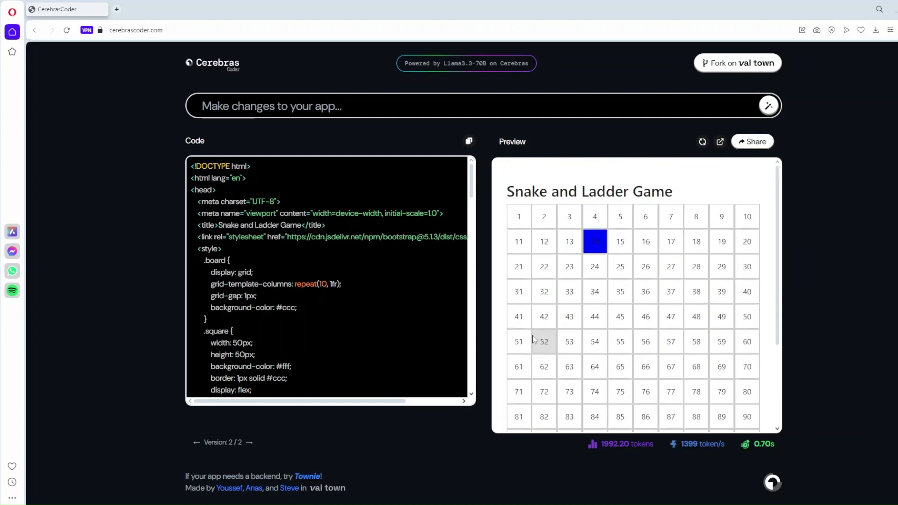
scroll(531, 340, "down", 5)
left_click(529, 368)
scroll(281, 198, "down", 3)
Step: Generate an app from 'Build me a app to track to do lists' as version 3
left_click(351, 110)
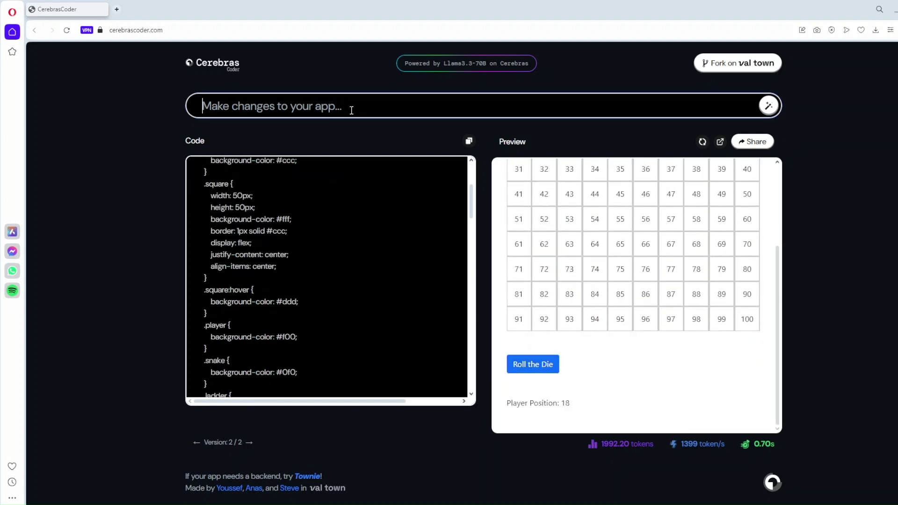
type("Build me a ")
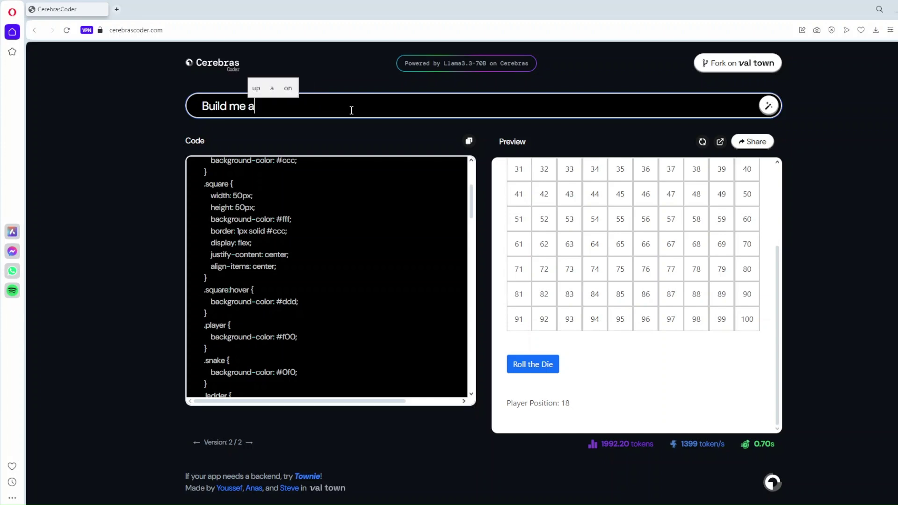
type("app")
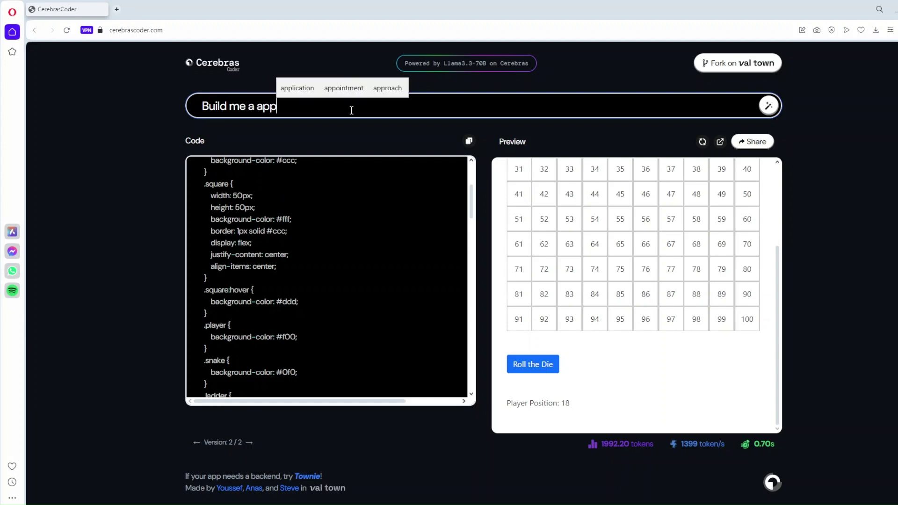
type(" to track")
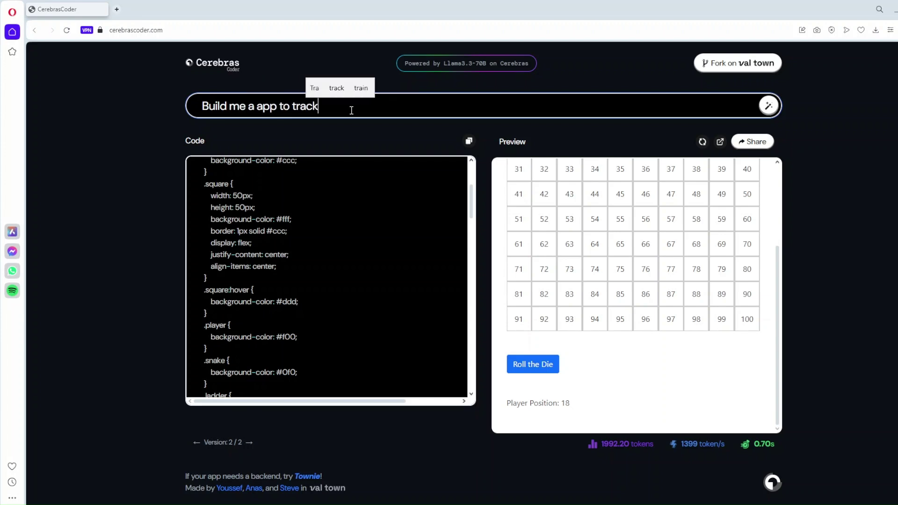
type(" to do lists")
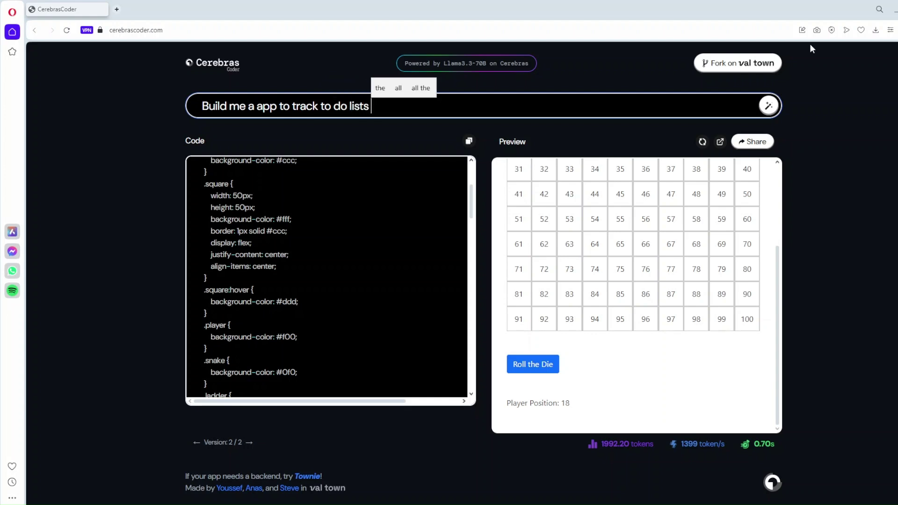
left_click(769, 106)
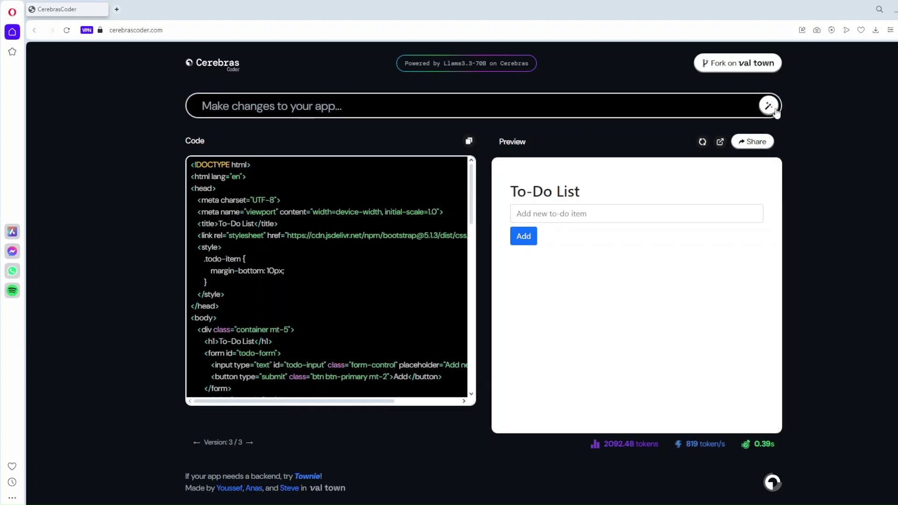
Step: Add the to-do items test 1, test 2 and teste 3 in the preview
left_click(537, 215)
type("test 1")
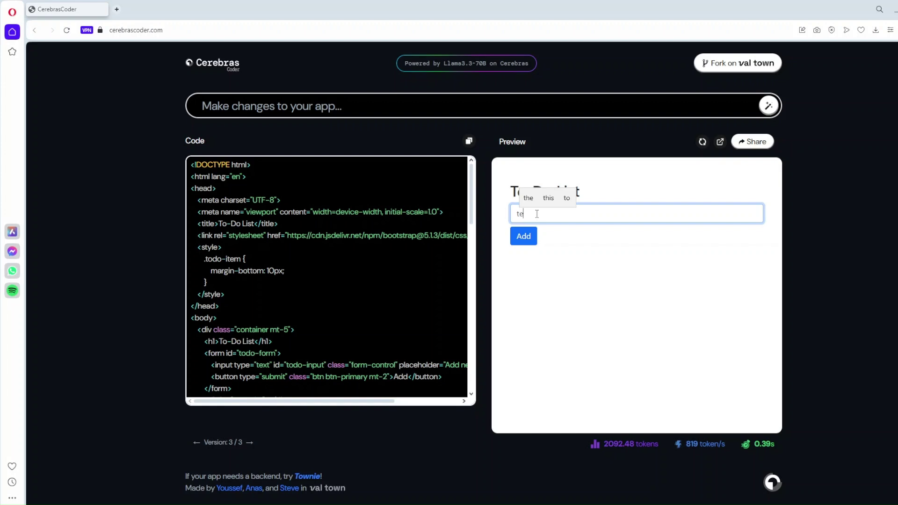
left_click(523, 239)
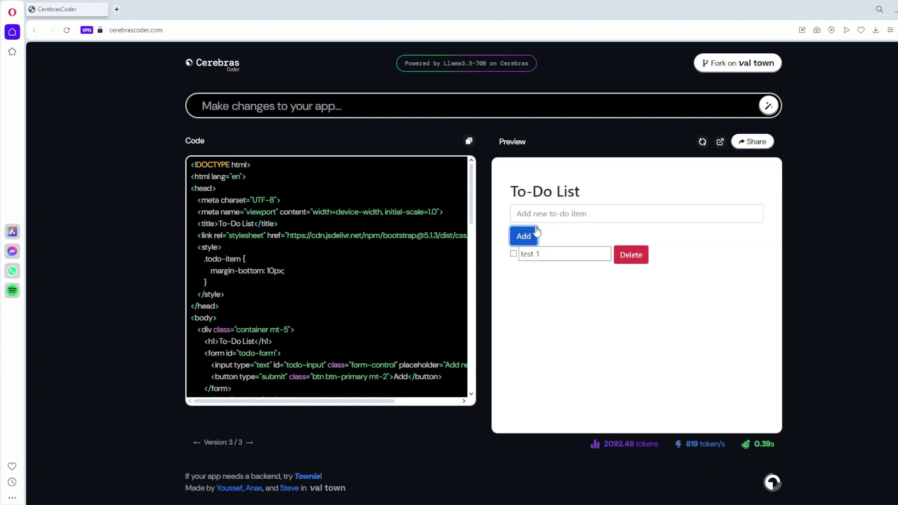
left_click(562, 214)
type("test 2")
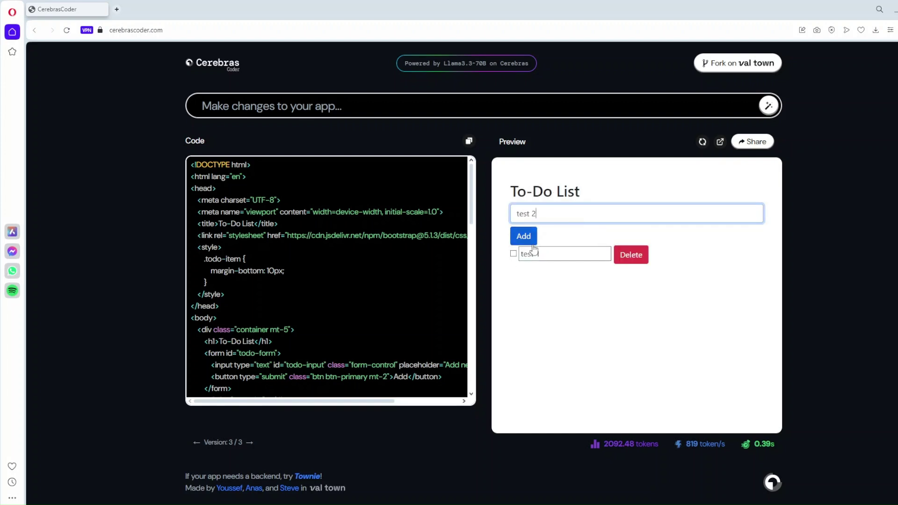
left_click(525, 237)
left_click(541, 214)
type("teste 3")
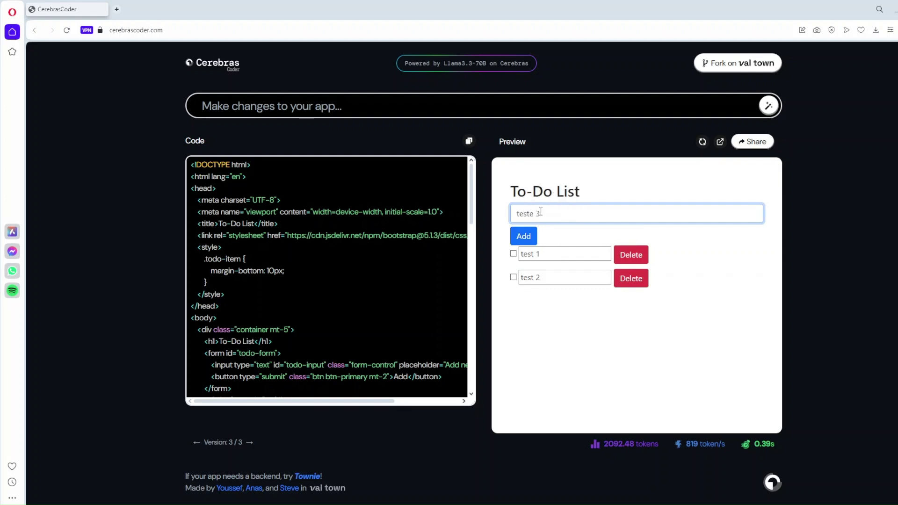
left_click(523, 238)
left_click(523, 321)
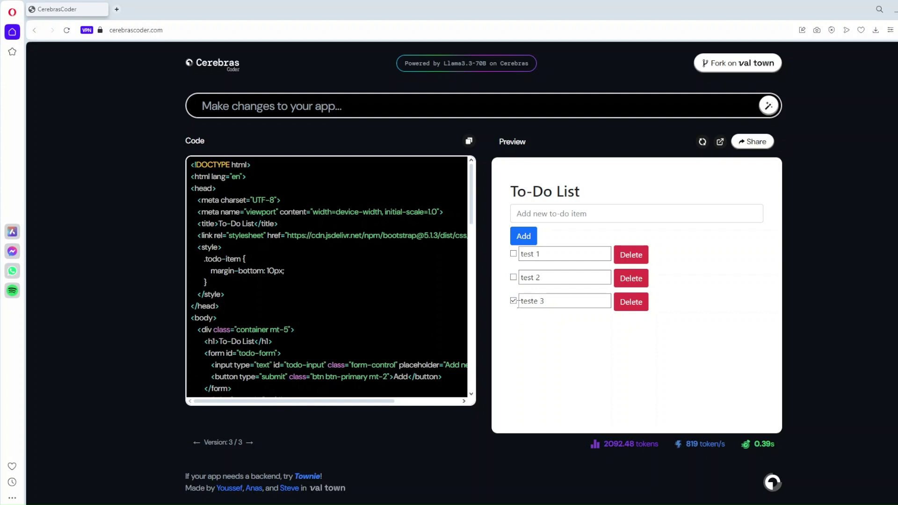
scroll(287, 304, "up", 1)
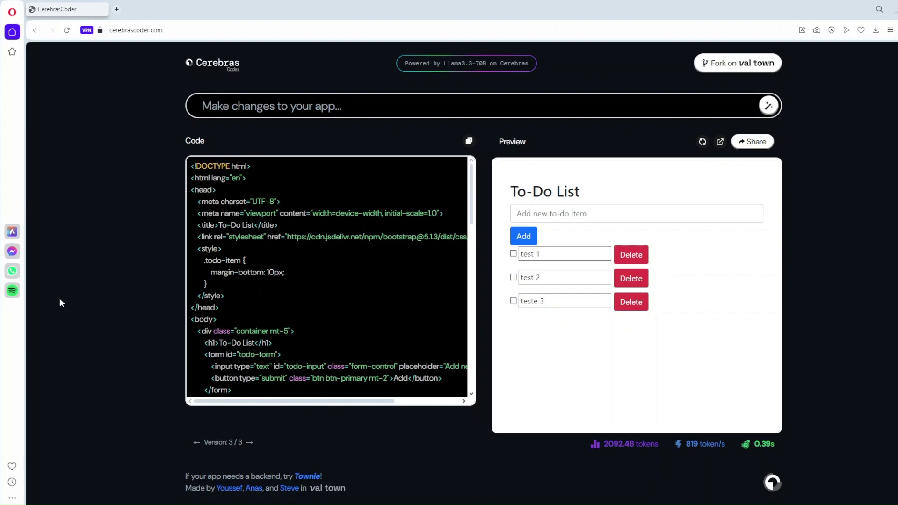
Step: Correct the request's spelling to 'splitwise' and generate the expense app as version 4
left_click(344, 107)
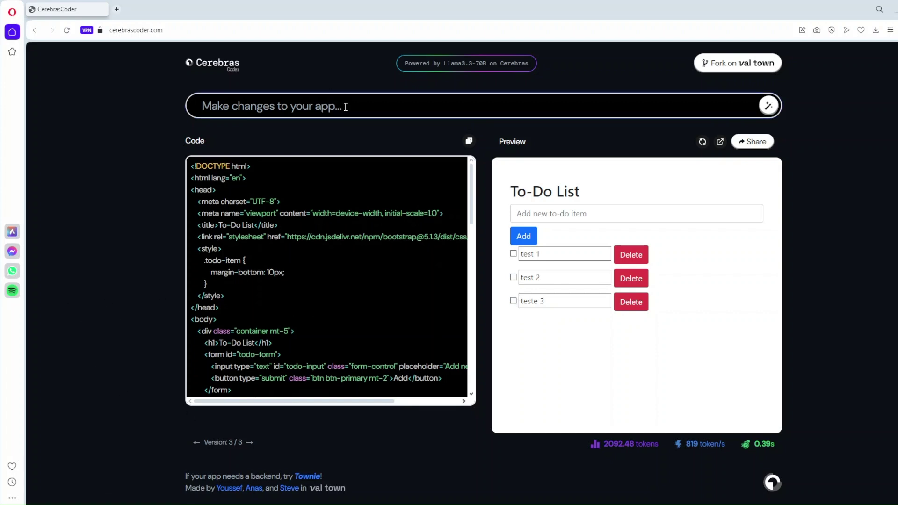
type("Can we make a")
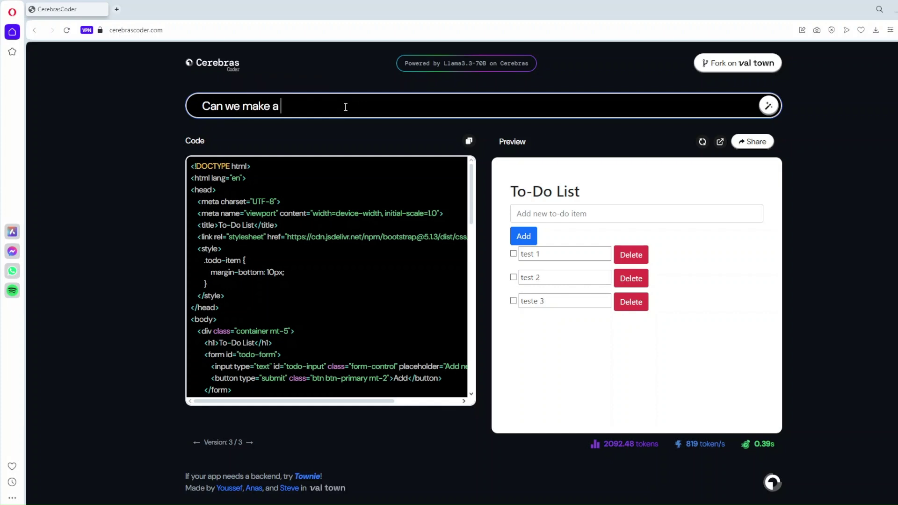
type(" spltwise lik")
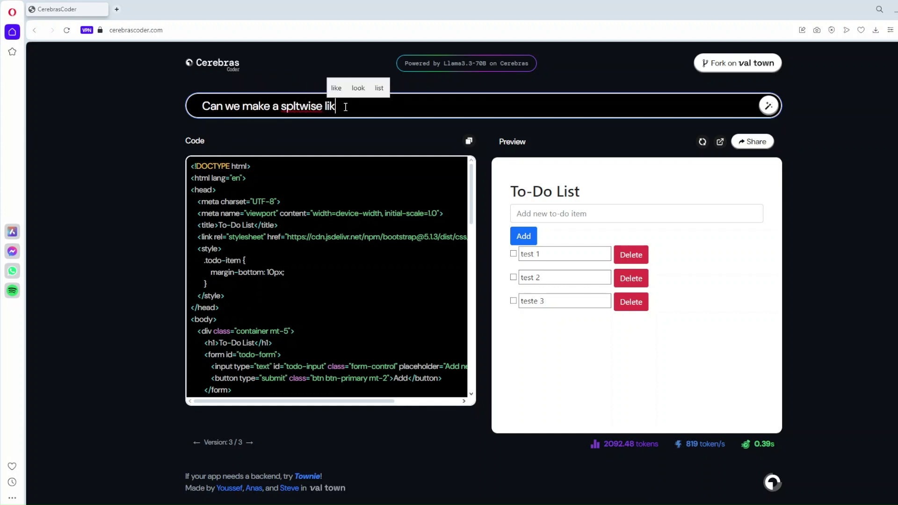
type("e app")
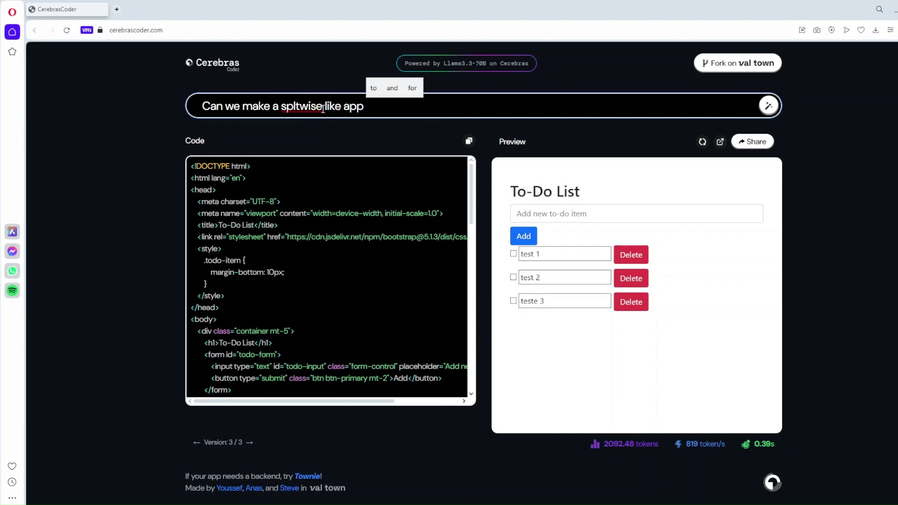
left_click(295, 106)
type("i")
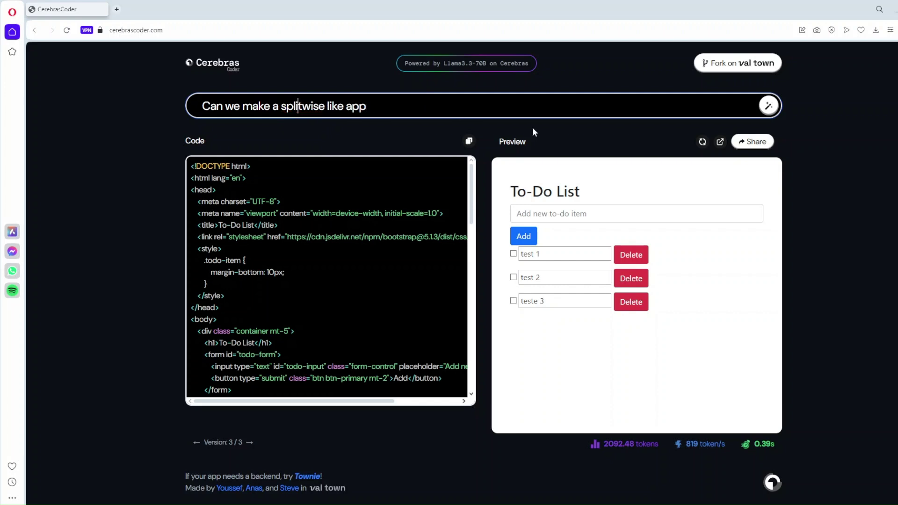
left_click(768, 105)
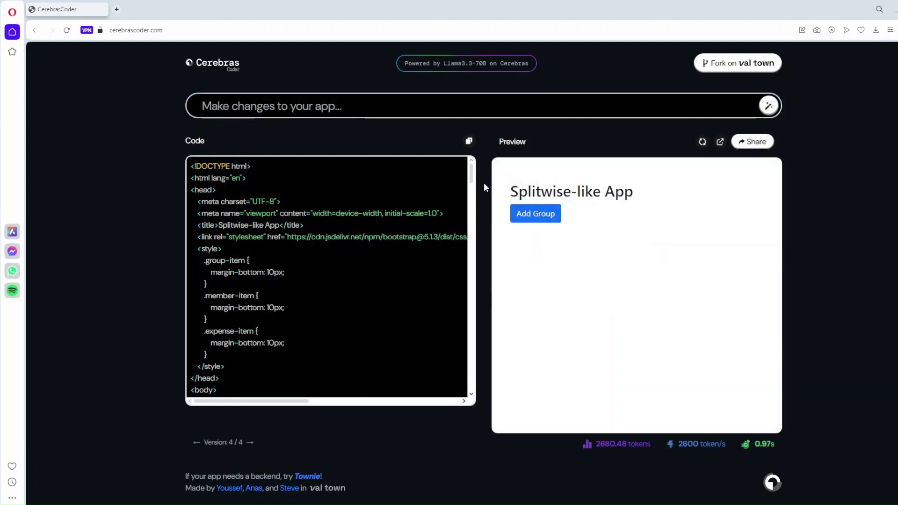
Step: Create a new group named roomies
left_click(533, 214)
left_click(554, 237)
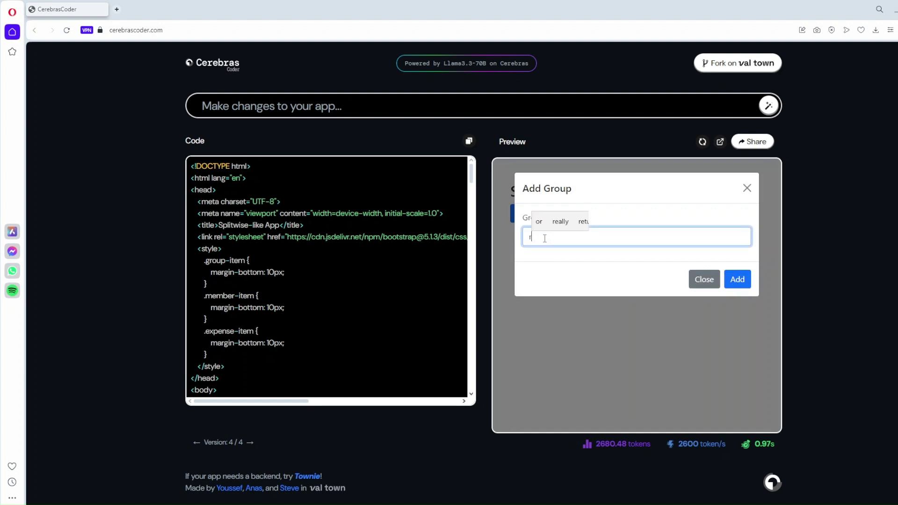
type("roomies")
left_click(738, 279)
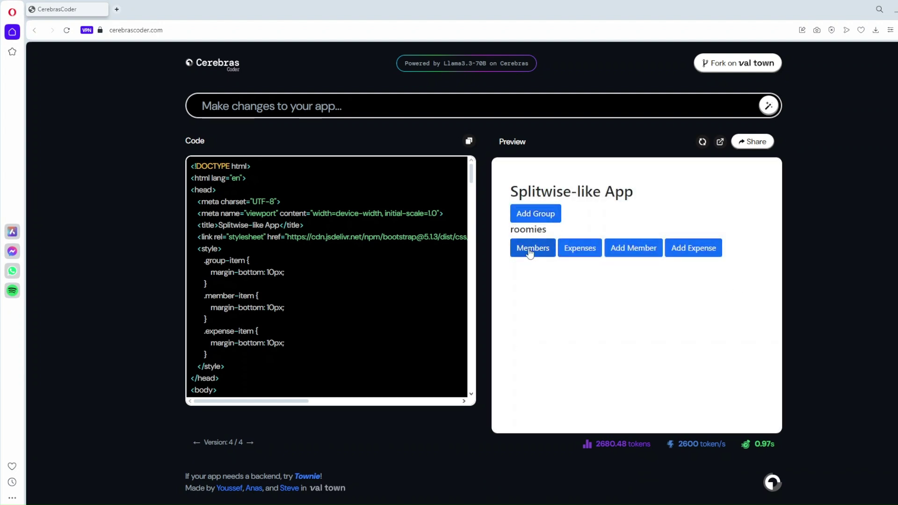
Step: Add members a1 and b1 to roomies and show the member list
left_click(633, 248)
left_click(550, 241)
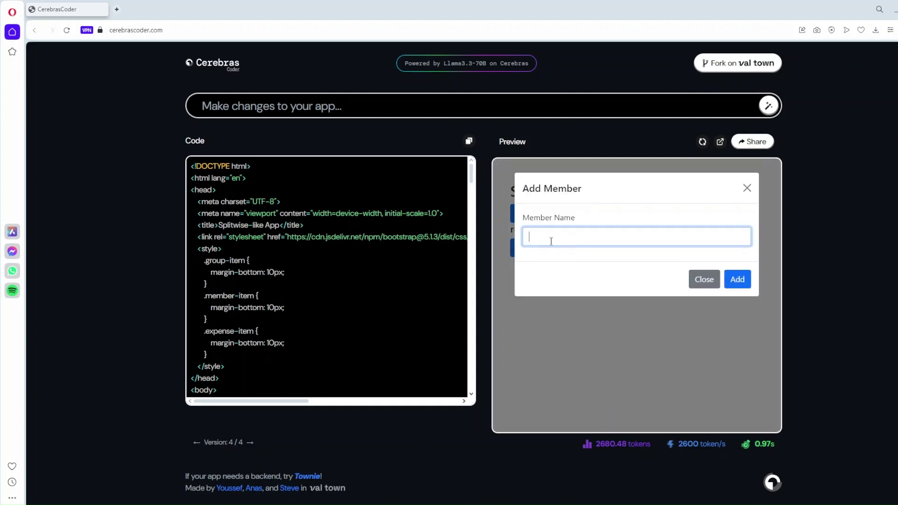
type("a1")
left_click(737, 280)
left_click(633, 248)
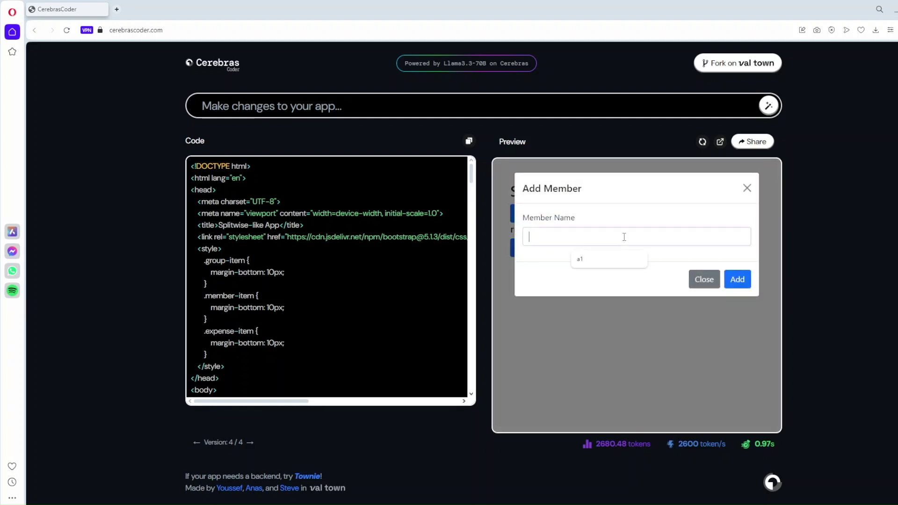
left_click(623, 237)
type("b1")
left_click(737, 279)
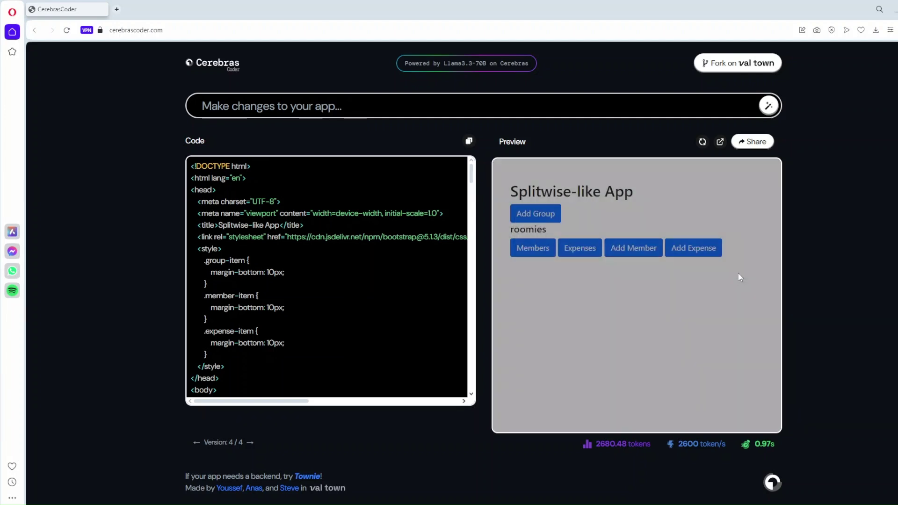
left_click(533, 248)
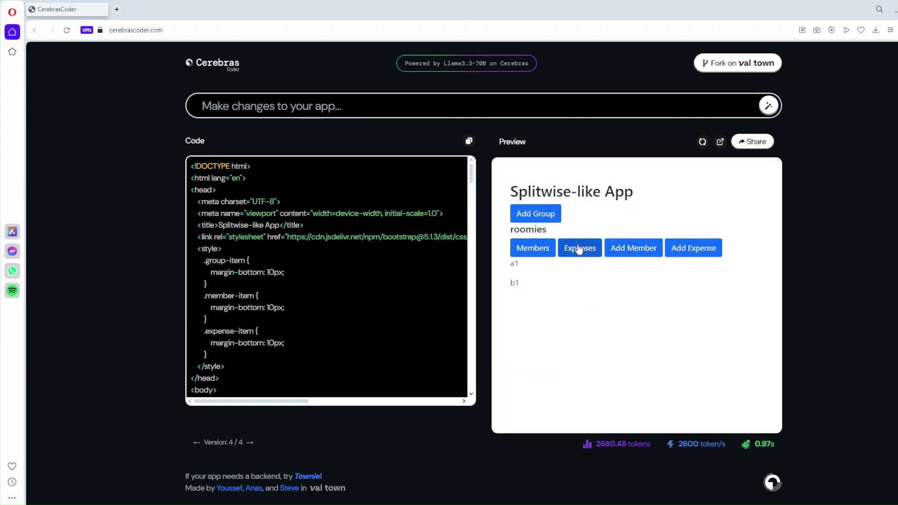
Step: Fill the Add Expense form with amount 100 and payer a1
left_click(693, 247)
left_click(554, 236)
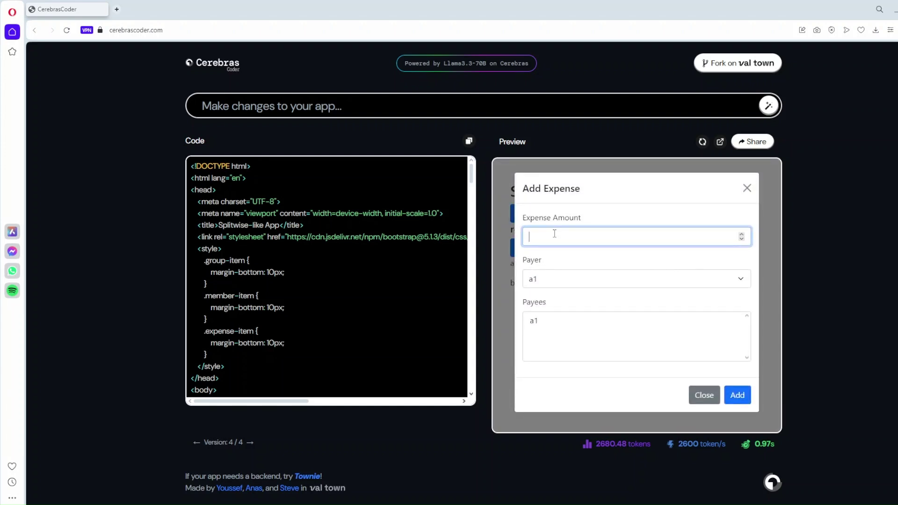
type("e")
left_click(566, 339)
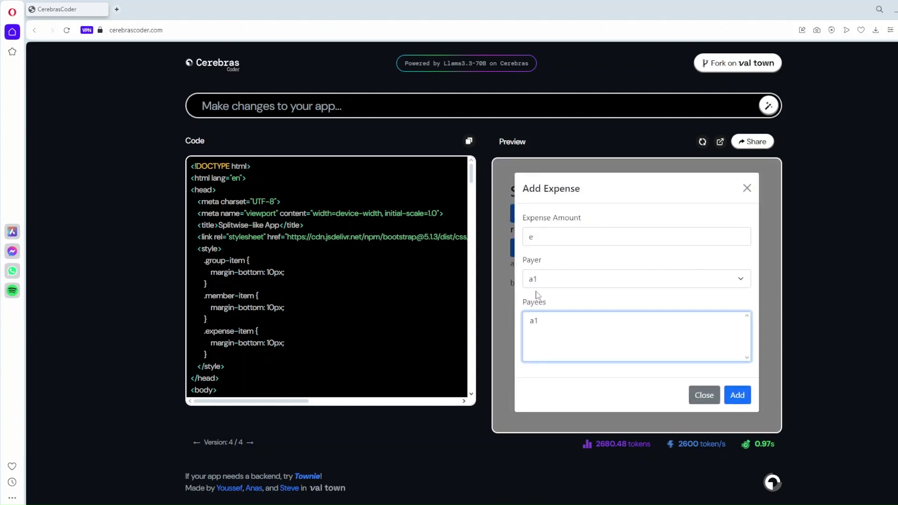
double_click(534, 236)
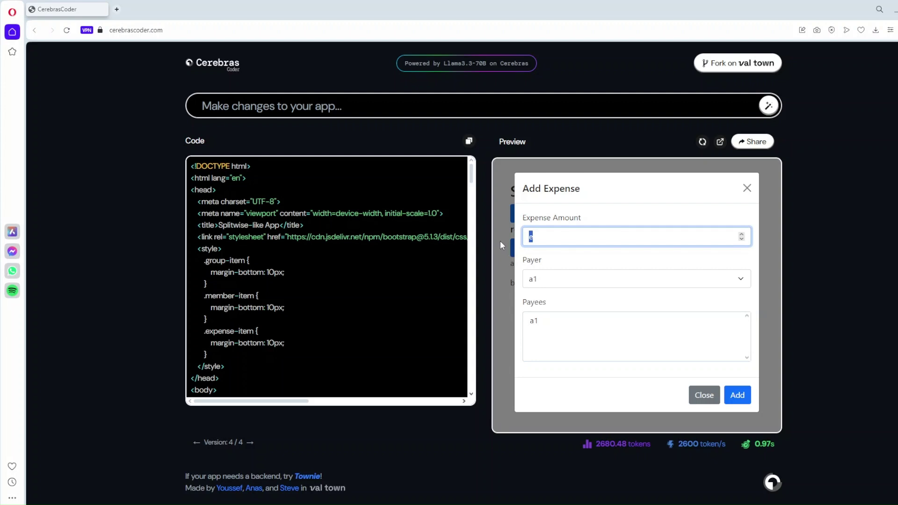
type("100")
left_click(584, 330)
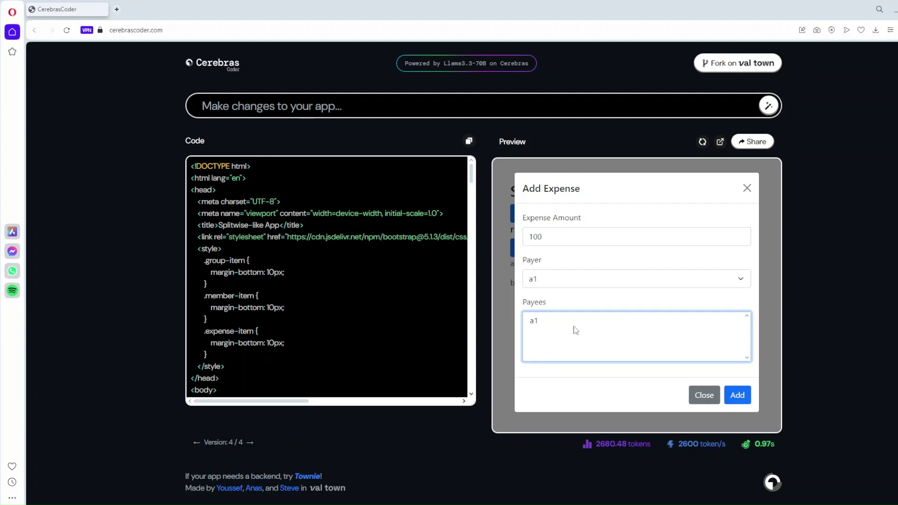
left_click(540, 281)
left_click(540, 297)
left_click(584, 339)
Step: Select payee a1, add the 100 expense, and show the group's expenses
left_click(738, 395)
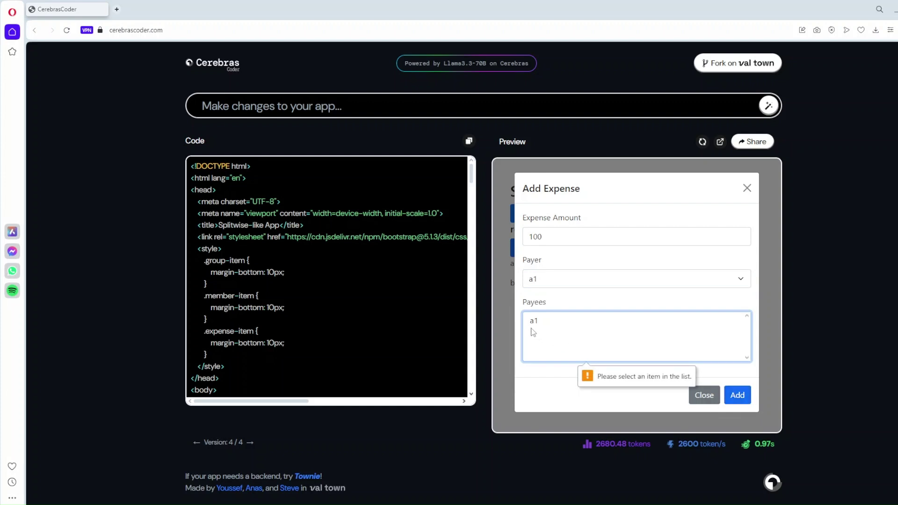
left_click(540, 322)
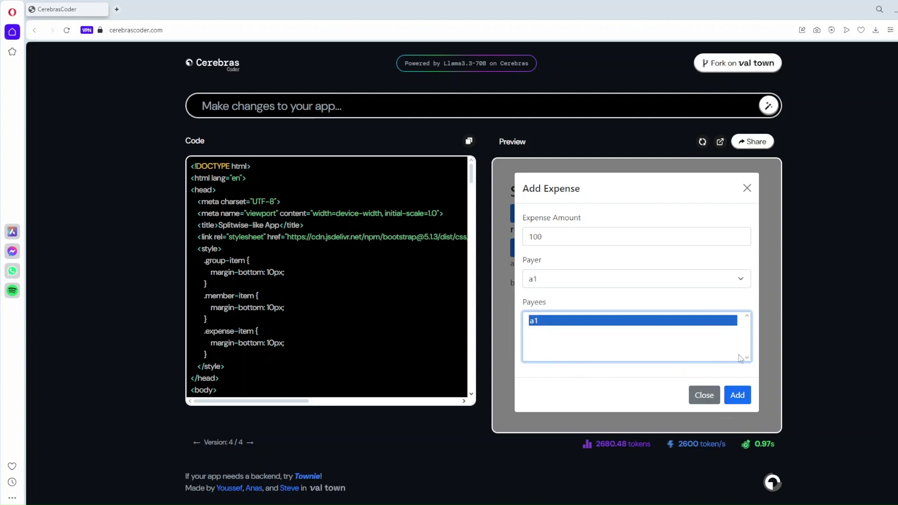
left_click(738, 393)
left_click(580, 248)
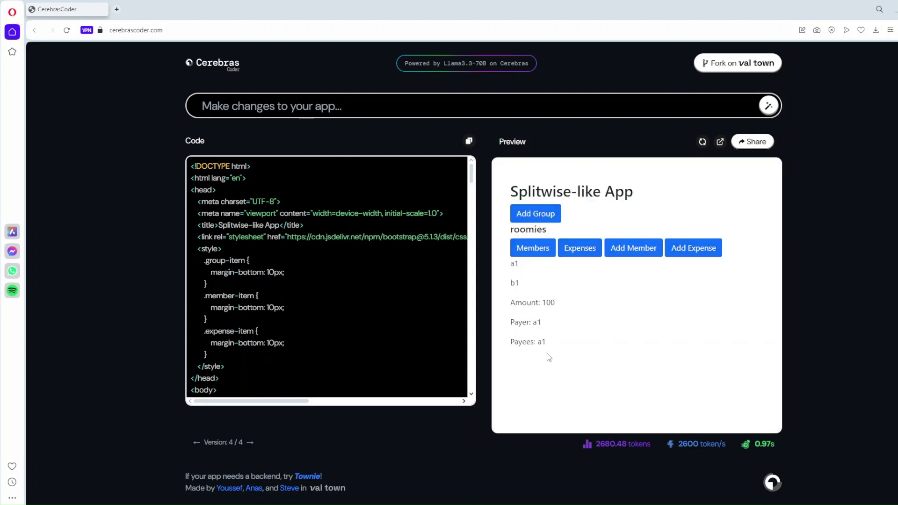
Step: Reopen the Add Expense form, select payee a1, then close it without adding
left_click(693, 248)
left_click(555, 321)
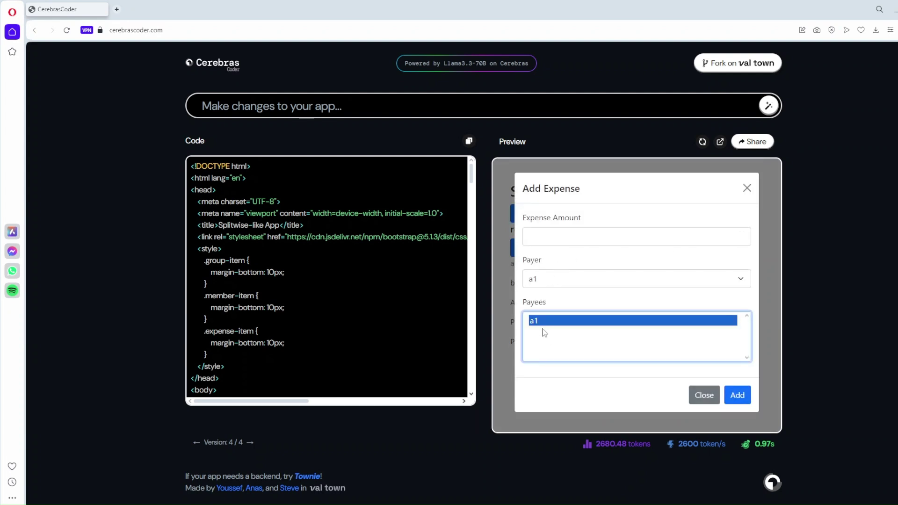
left_click(568, 279)
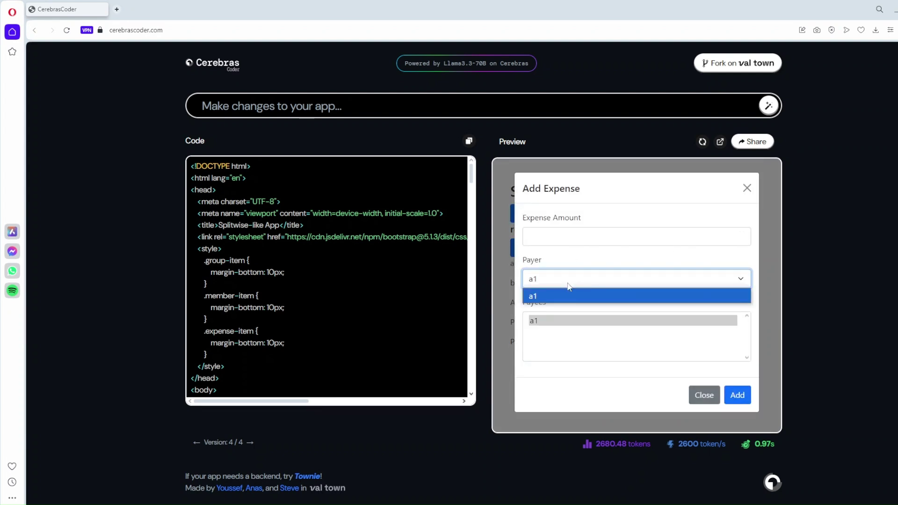
left_click(747, 188)
scroll(356, 291, "down", 5)
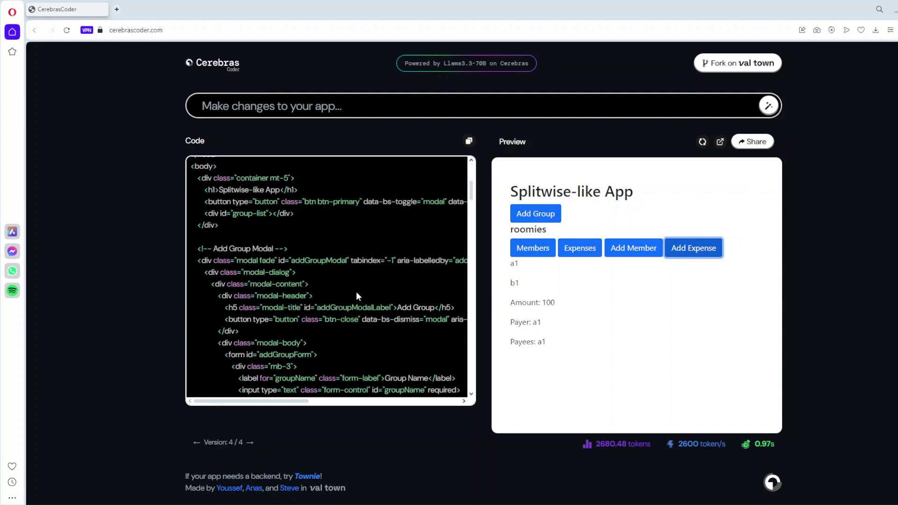
scroll(356, 297, "down", 5)
scroll(355, 296, "down", 5)
left_click(342, 106)
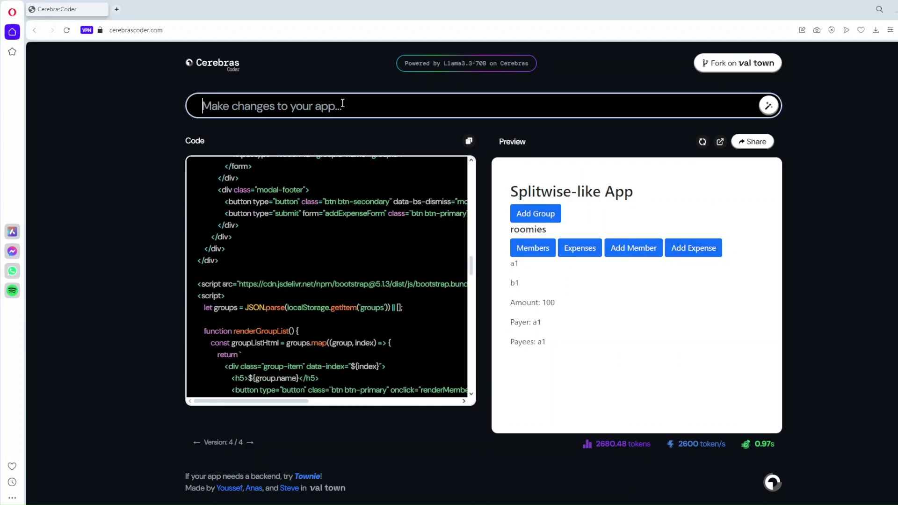
type("Can we make a netf")
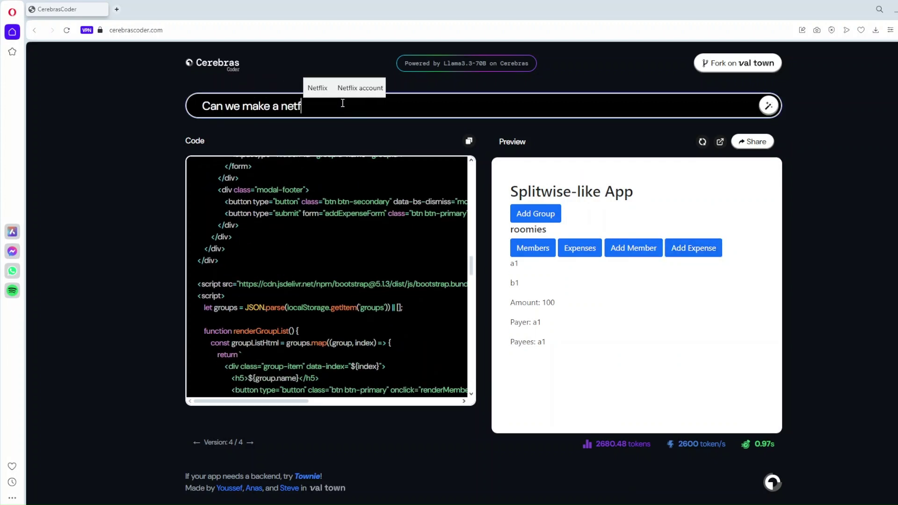
type("lix app")
Step: Generate a Netflix app from 'Can we make a netflix app' as version 5
left_click(769, 106)
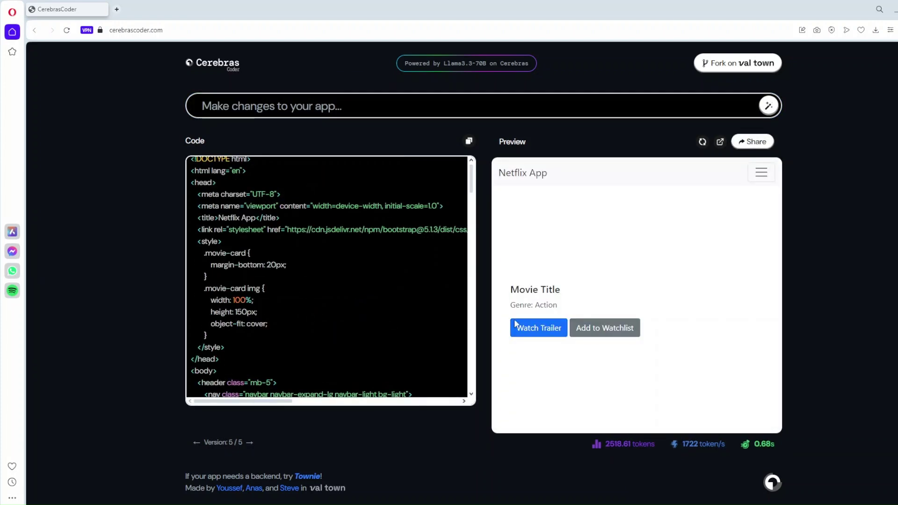
scroll(295, 295, "up", 1)
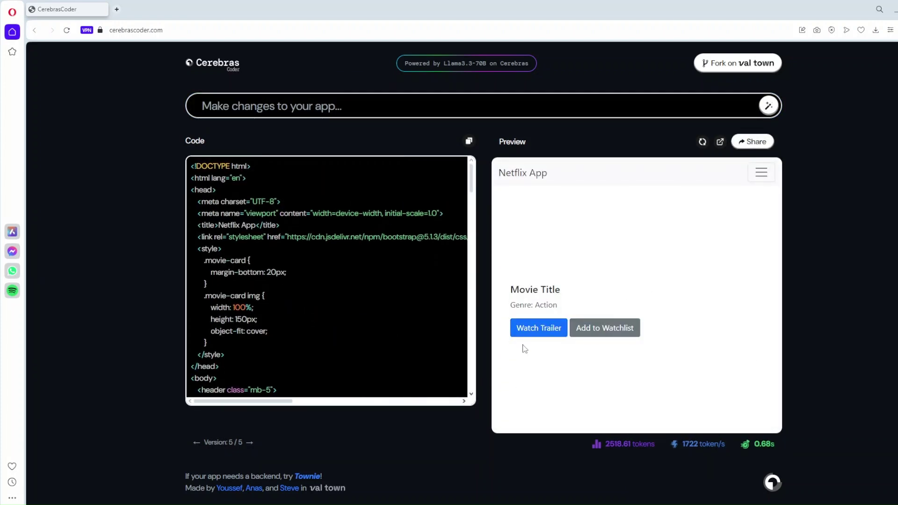